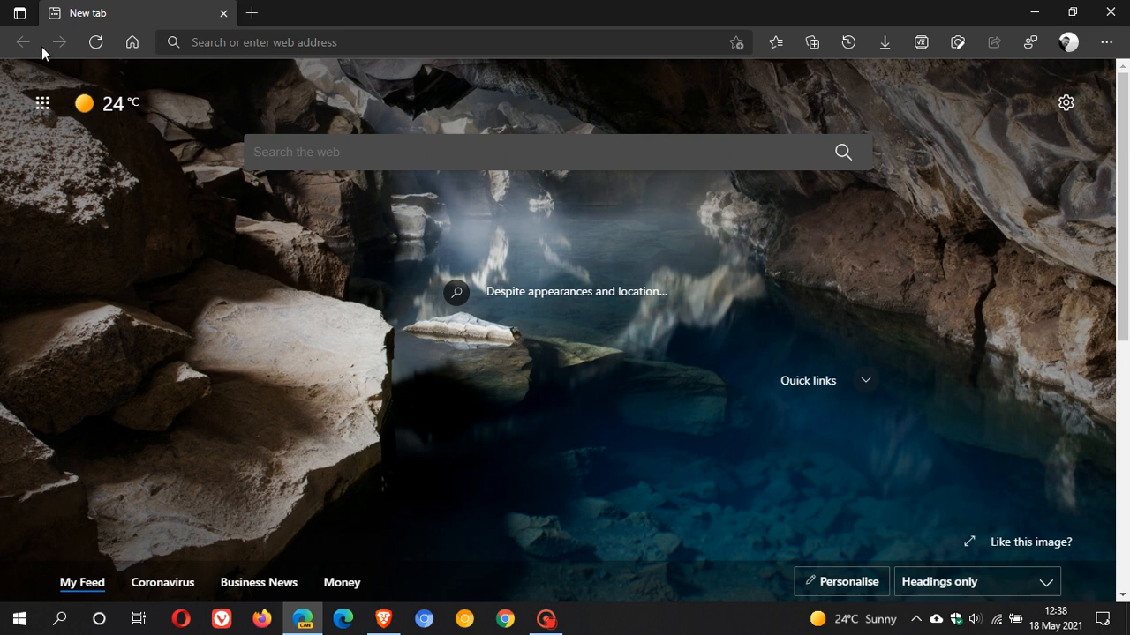
- Switch to vertical tabs from the tab actions menu, then turn vertical tabs back off
{"action": "left_click", "coordinate": [20, 14]}
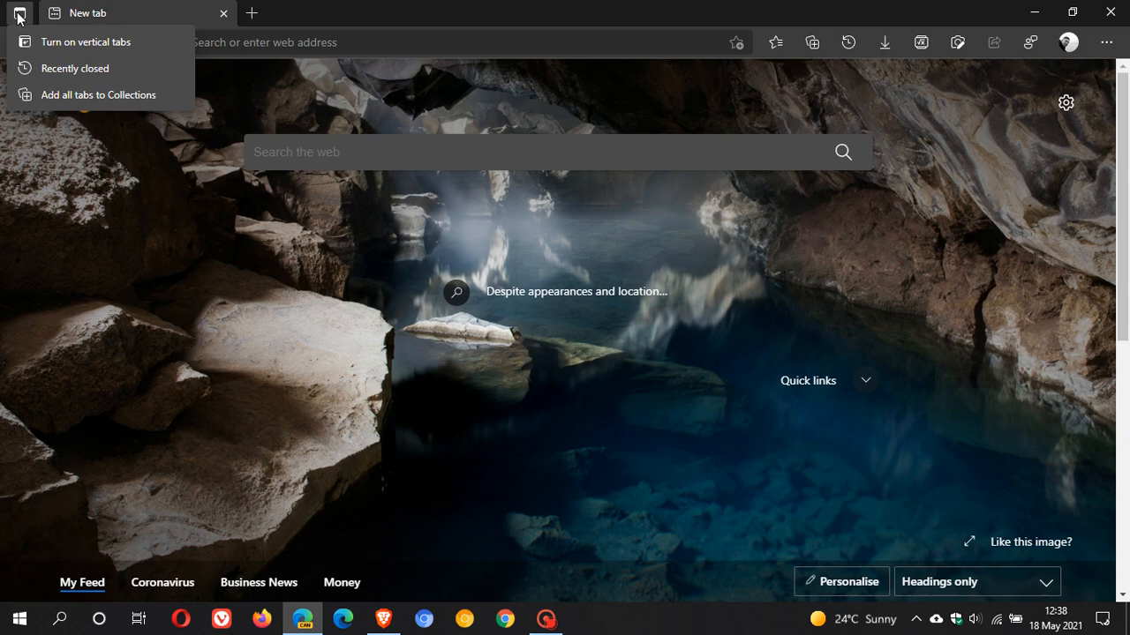
{"action": "left_click", "coordinate": [66, 51]}
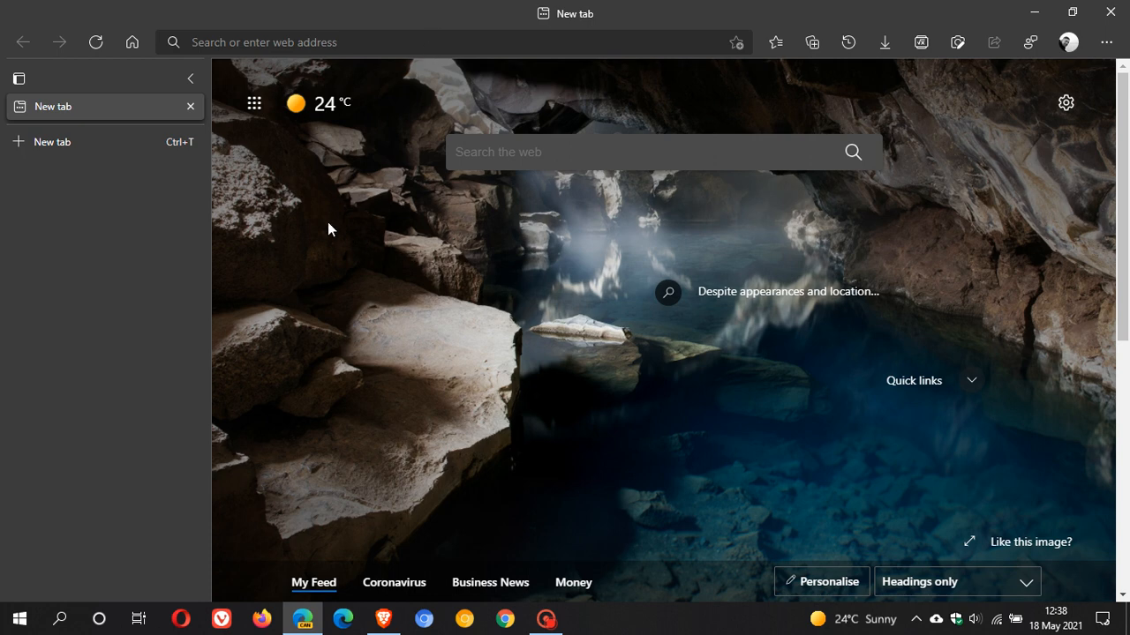
{"action": "right_click", "coordinate": [445, 13]}
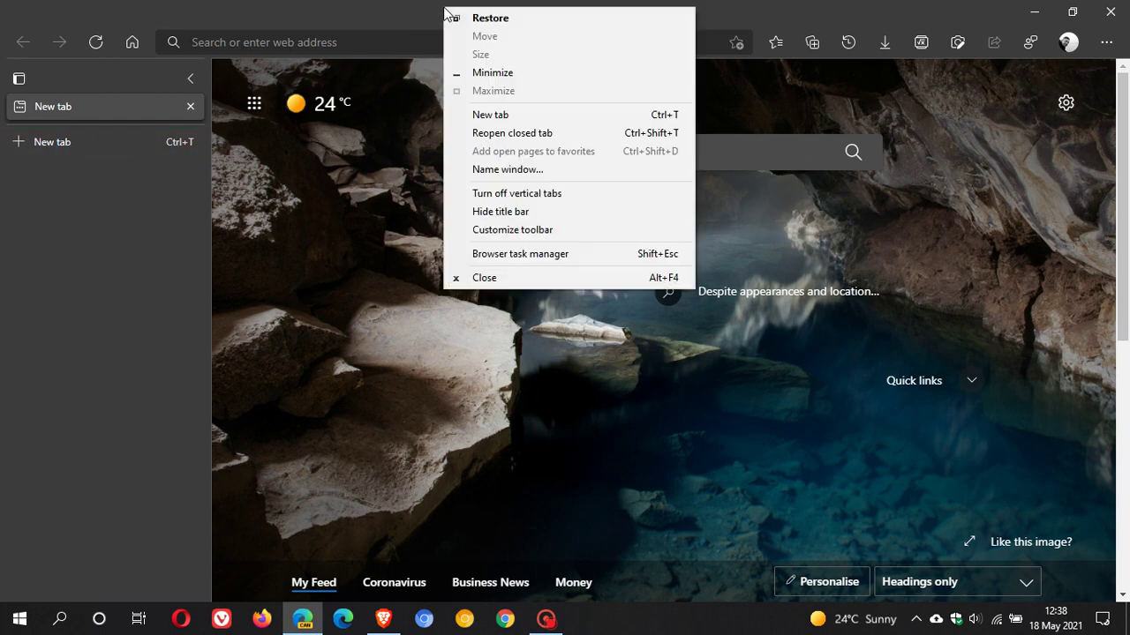
{"action": "left_click", "coordinate": [521, 195]}
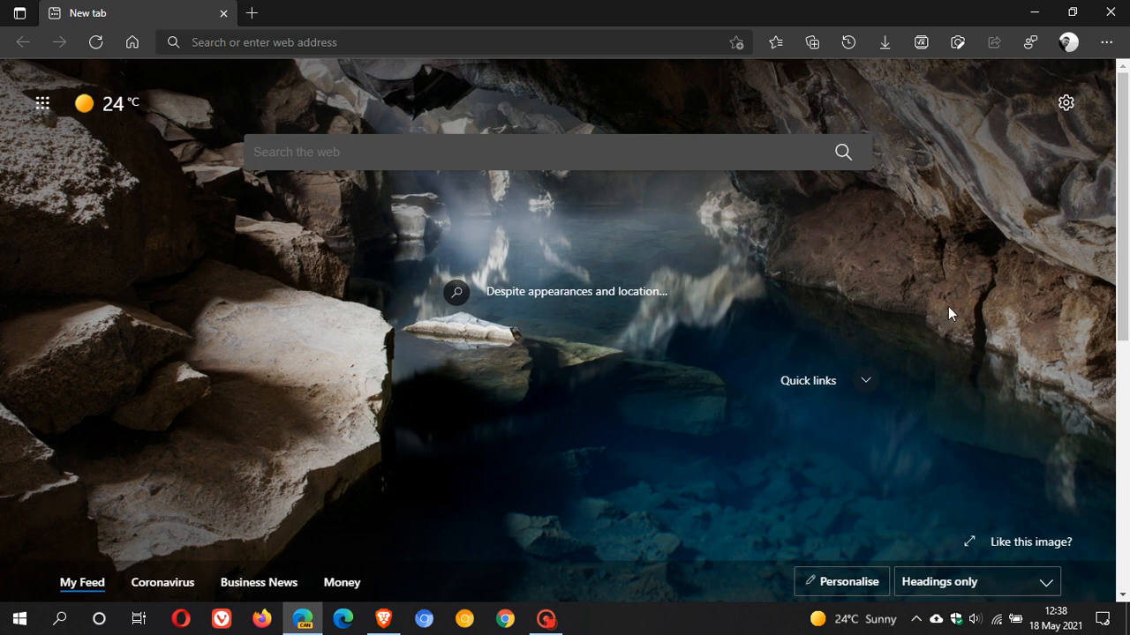
- In Settings > Appearance, switch on 'Hide titlebar while in vertical tabs' and go Home
{"action": "left_click", "coordinate": [1106, 42]}
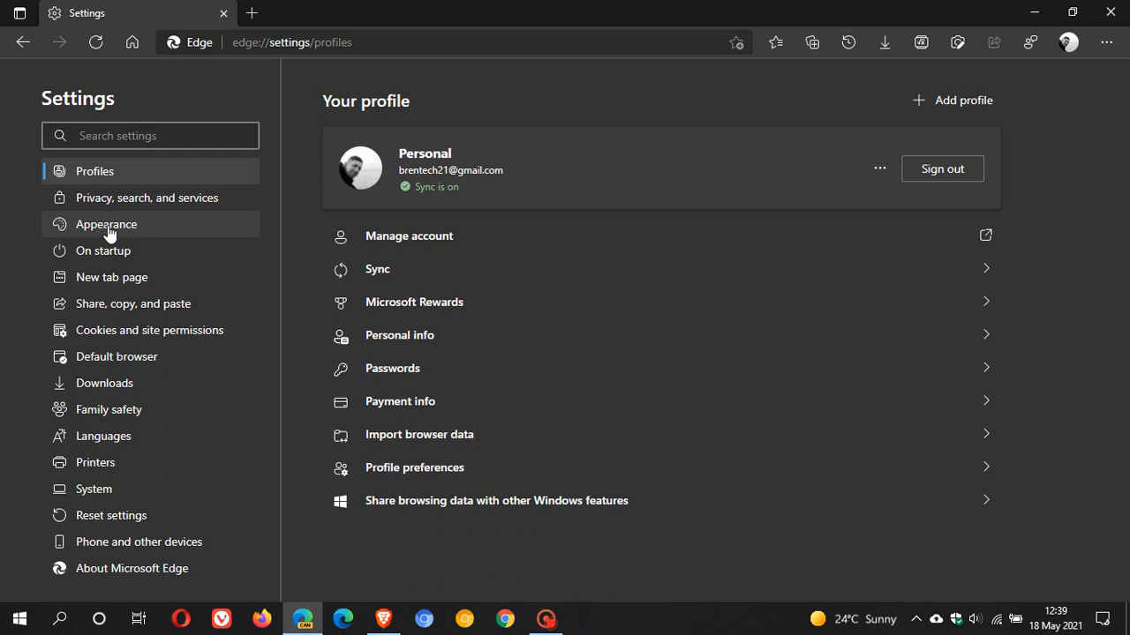
{"action": "left_click", "coordinate": [109, 232]}
{"action": "scroll", "coordinate": [1039, 271], "scroll_direction": "down", "scroll_amount": 2}
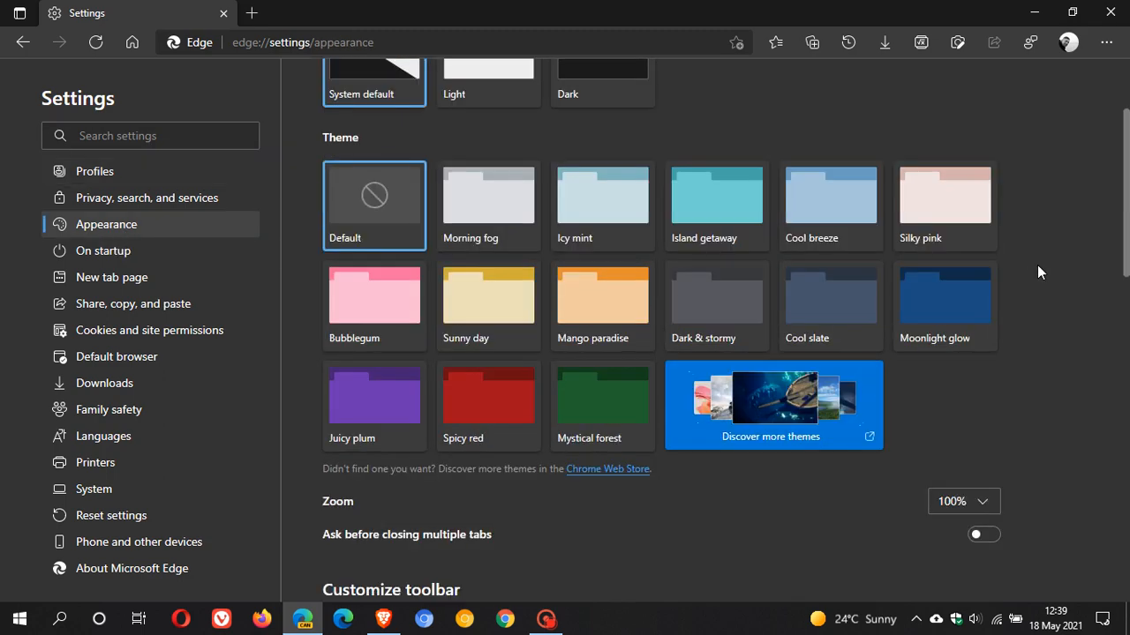
{"action": "scroll", "coordinate": [1040, 272], "scroll_direction": "down", "scroll_amount": 4}
{"action": "scroll", "coordinate": [1039, 272], "scroll_direction": "down", "scroll_amount": 2}
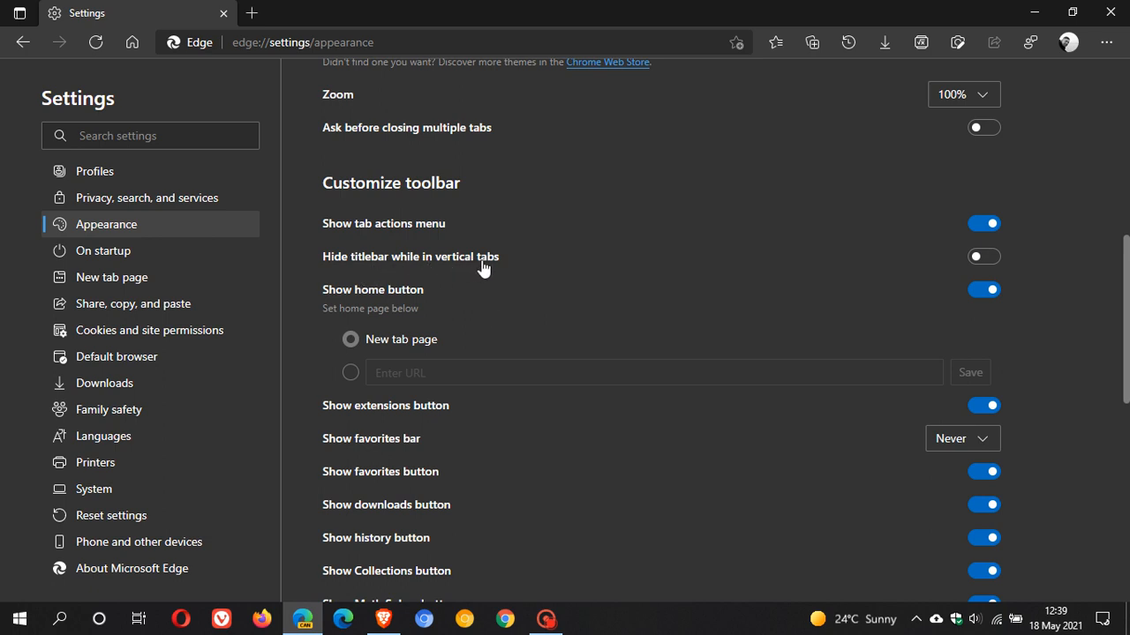
{"action": "left_click", "coordinate": [984, 257]}
{"action": "left_click", "coordinate": [132, 43]}
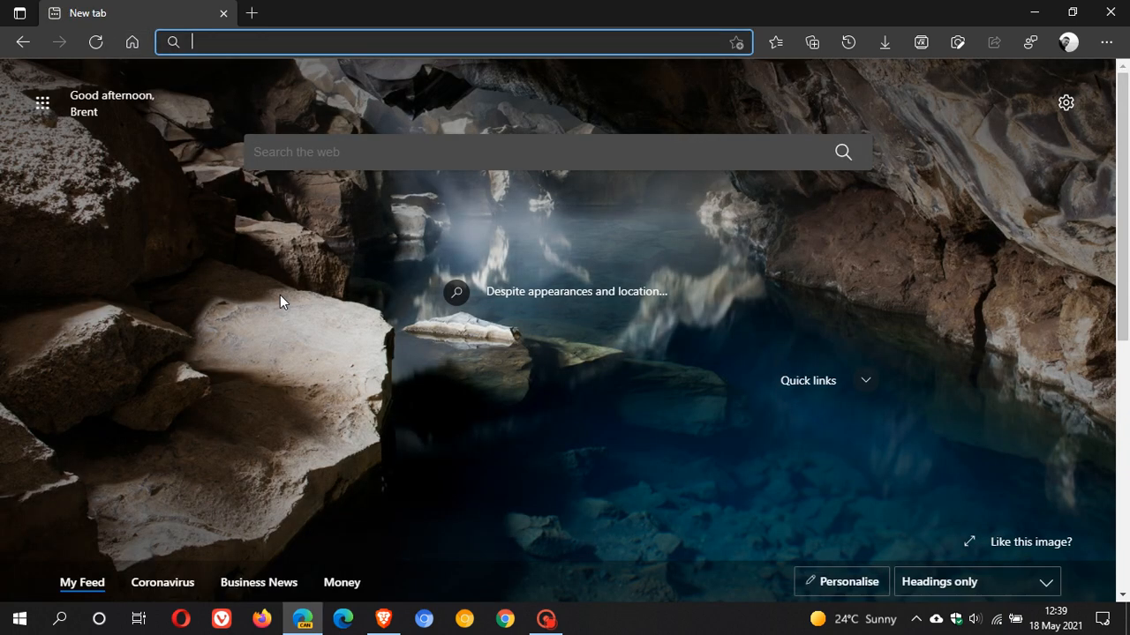
- Turn on vertical tabs from the tab actions menu and show the title bar again
{"action": "left_click", "coordinate": [19, 14]}
{"action": "left_click", "coordinate": [71, 37]}
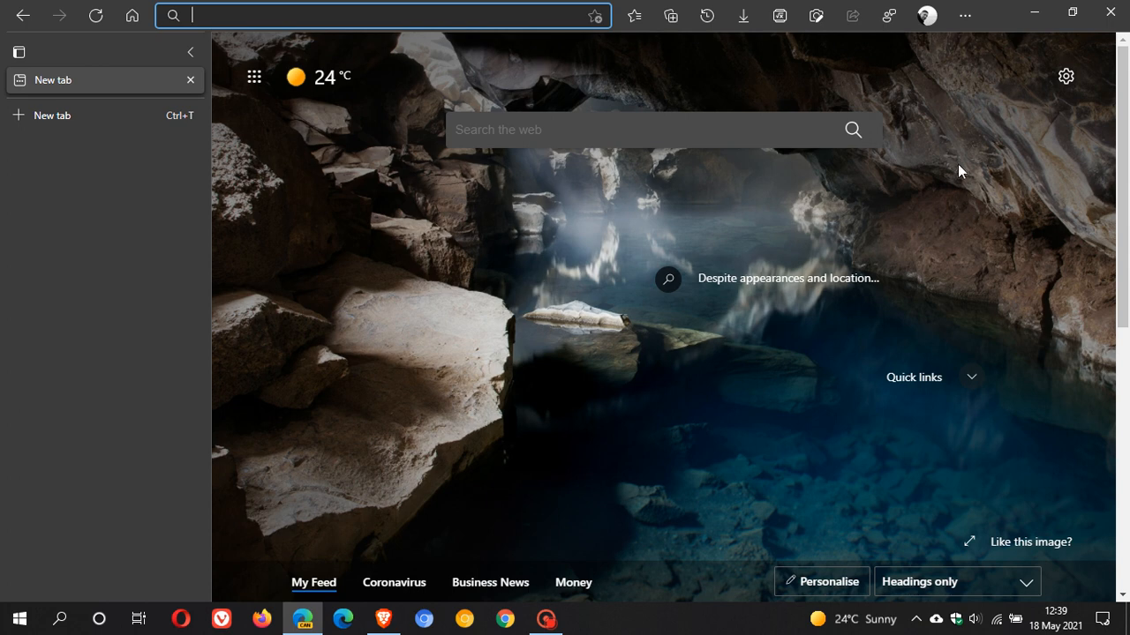
{"action": "right_click", "coordinate": [997, 18]}
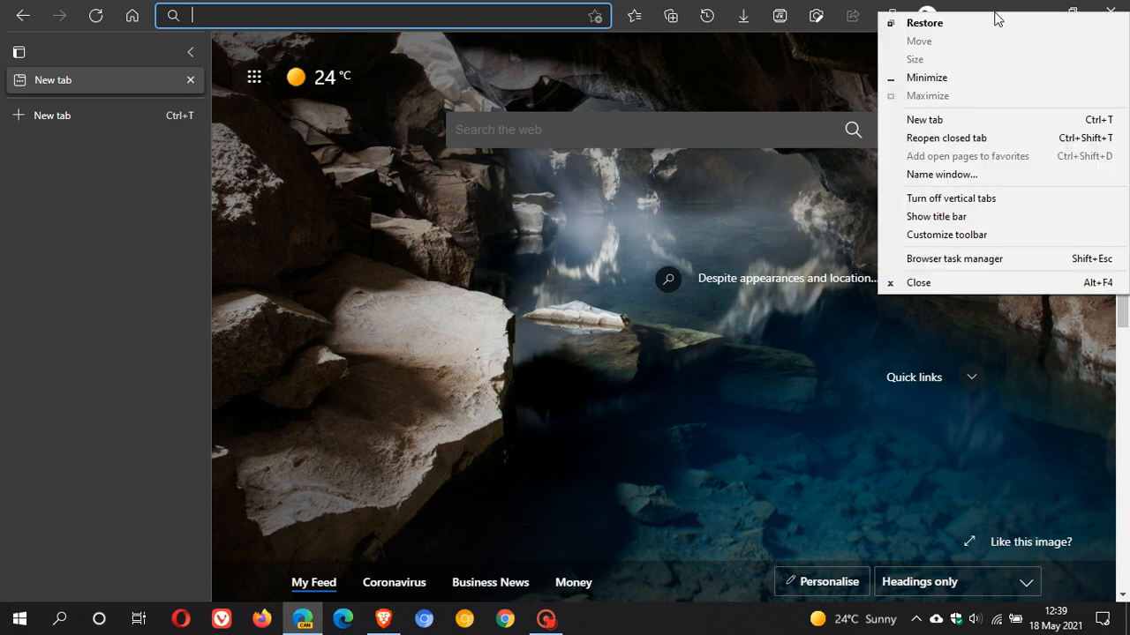
{"action": "left_click", "coordinate": [971, 218]}
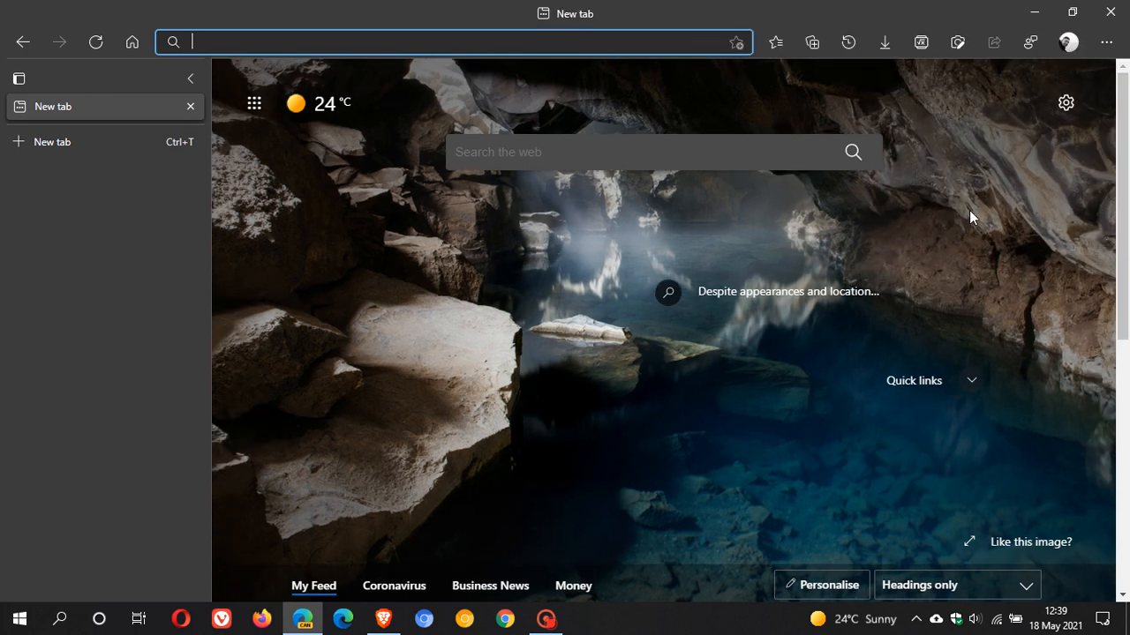
- Hide the title bar from the window menu, then show it once more
{"action": "right_click", "coordinate": [487, 17]}
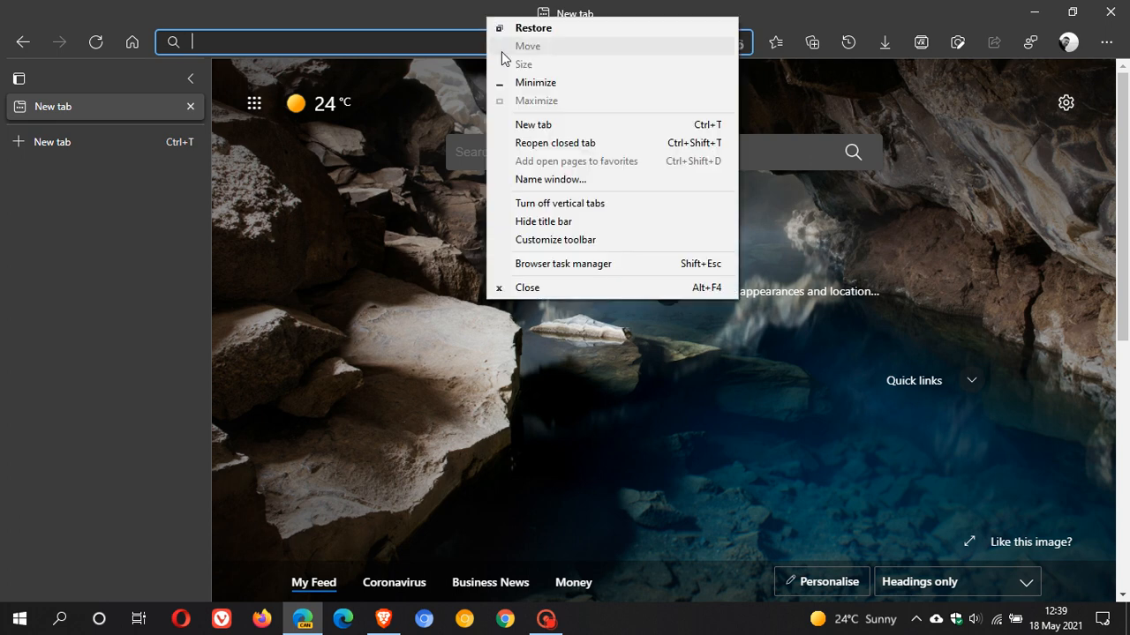
{"action": "left_click", "coordinate": [542, 221]}
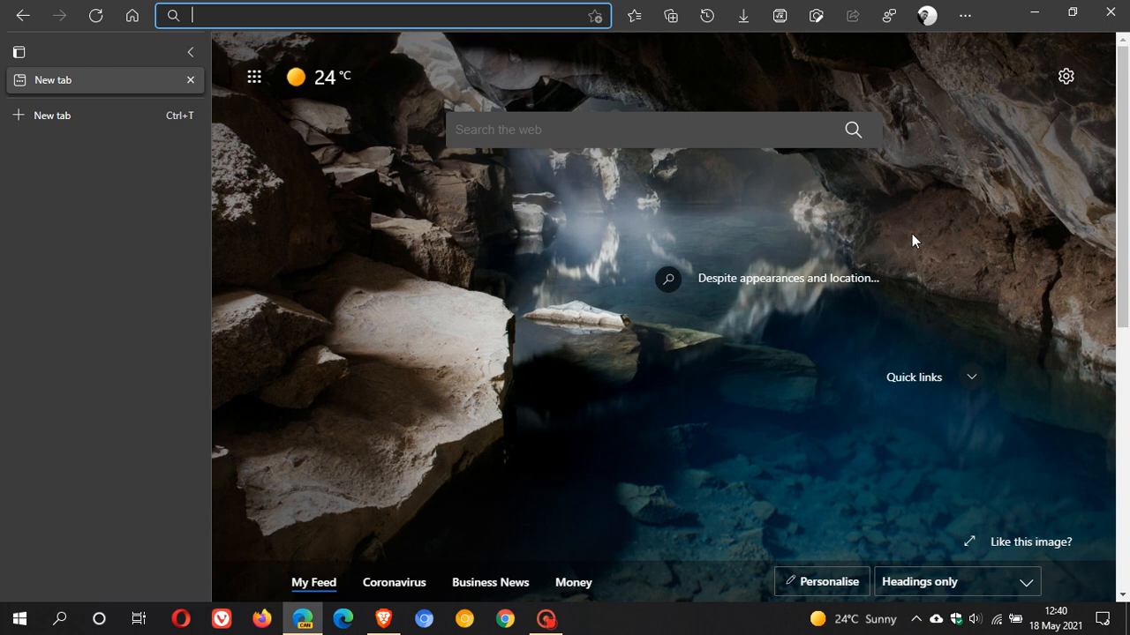
{"action": "right_click", "coordinate": [991, 15]}
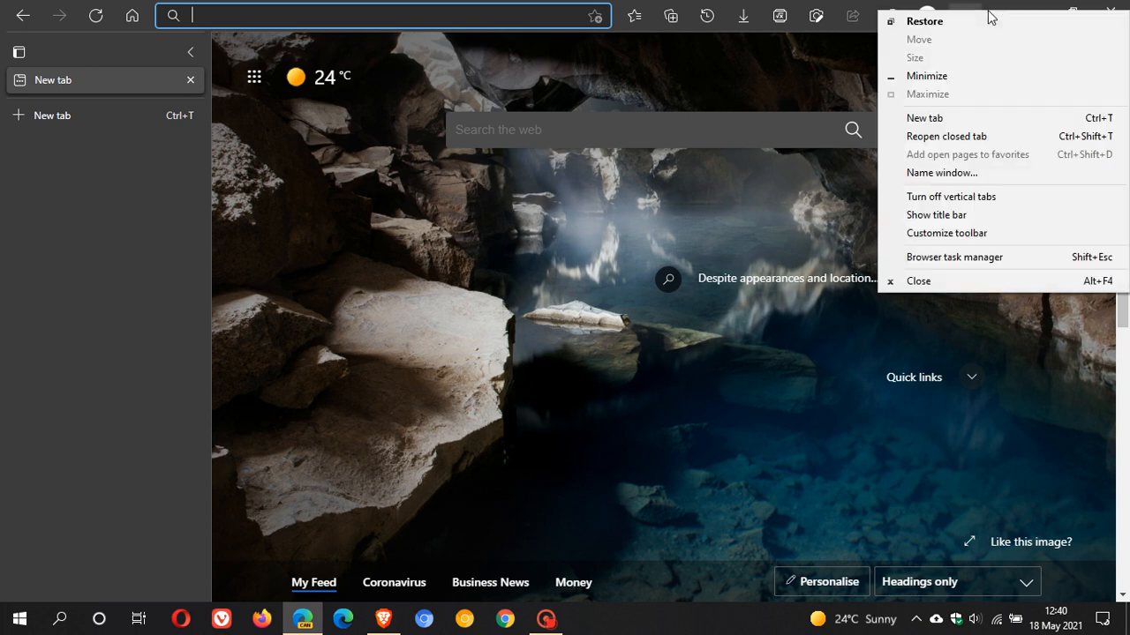
{"action": "left_click", "coordinate": [997, 215]}
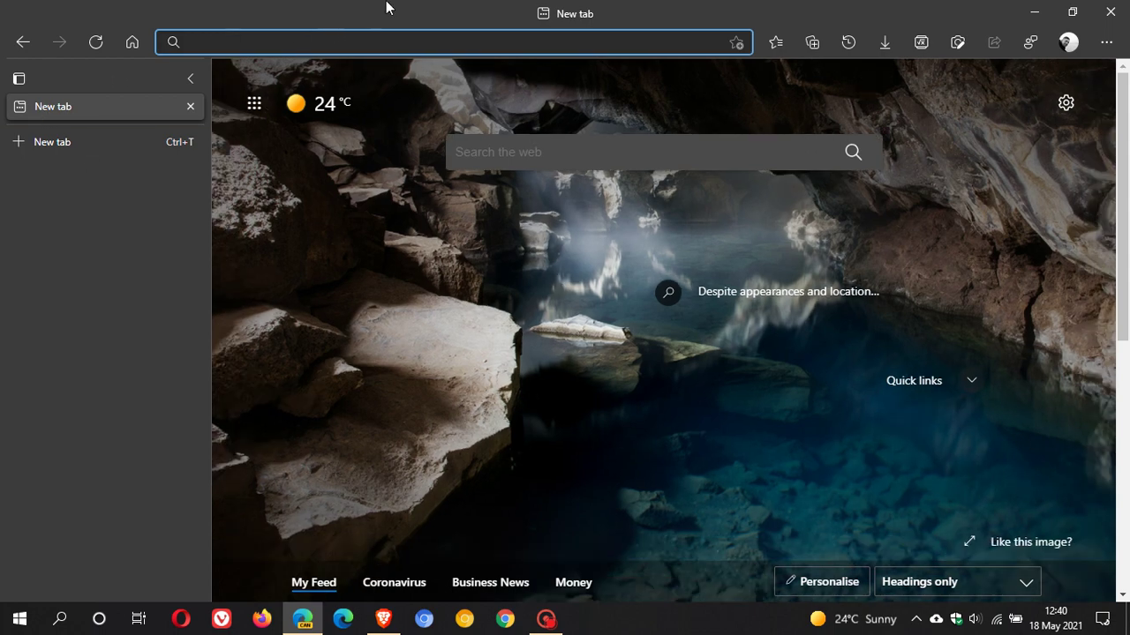
- Turn off vertical tabs from the title bar menu so tabs run along the top
{"action": "right_click", "coordinate": [388, 12]}
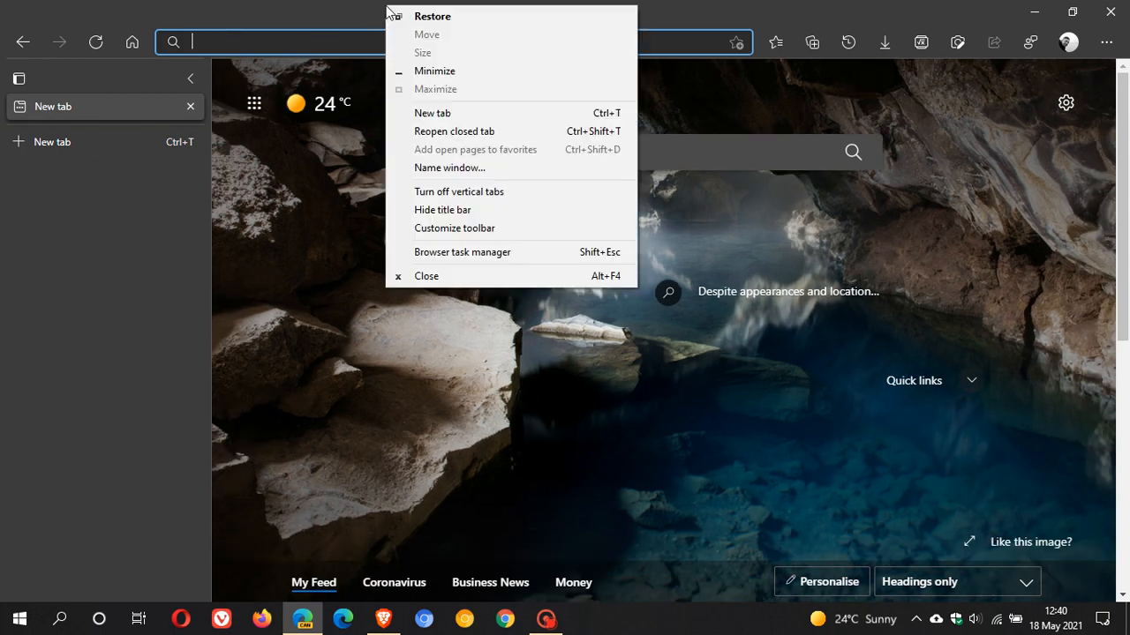
{"action": "left_click", "coordinate": [460, 191]}
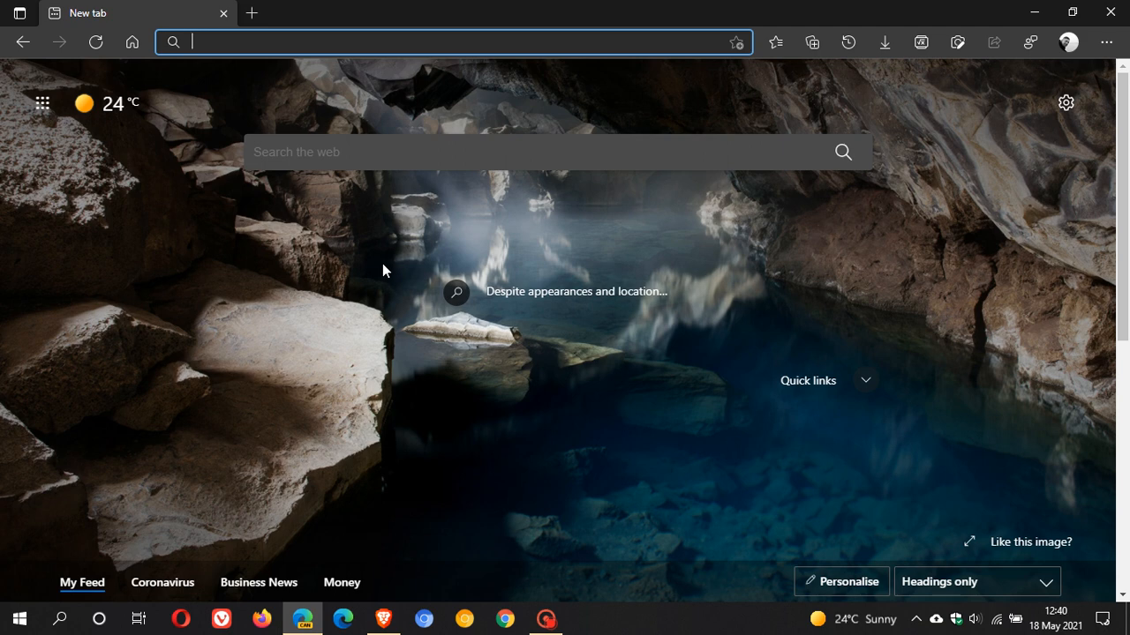
{"action": "type", "text": "ef"}
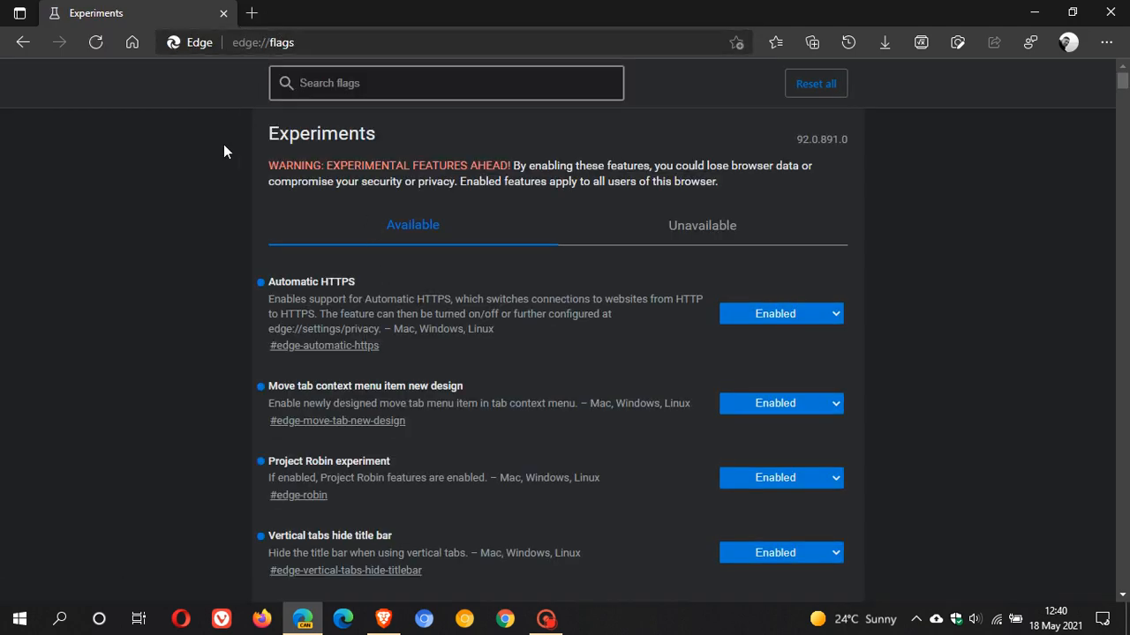
{"action": "scroll", "coordinate": [220, 230], "scroll_direction": "down", "scroll_amount": 1}
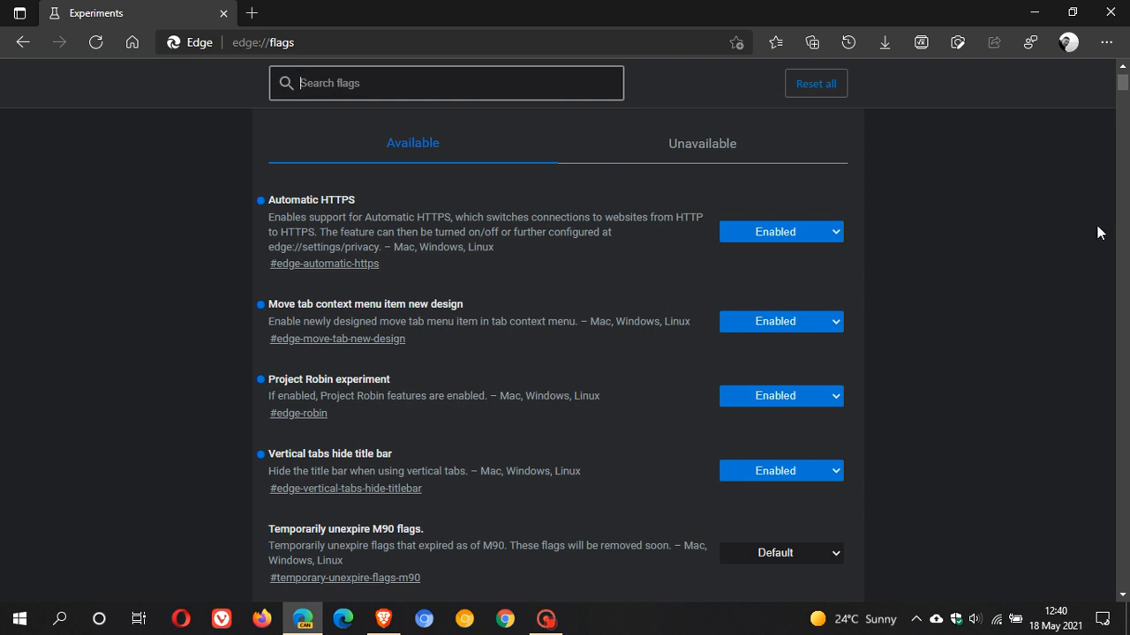
- In Settings > Appearance, switch on 'Hide titlebar while in vertical tabs'
{"action": "left_click", "coordinate": [1106, 42]}
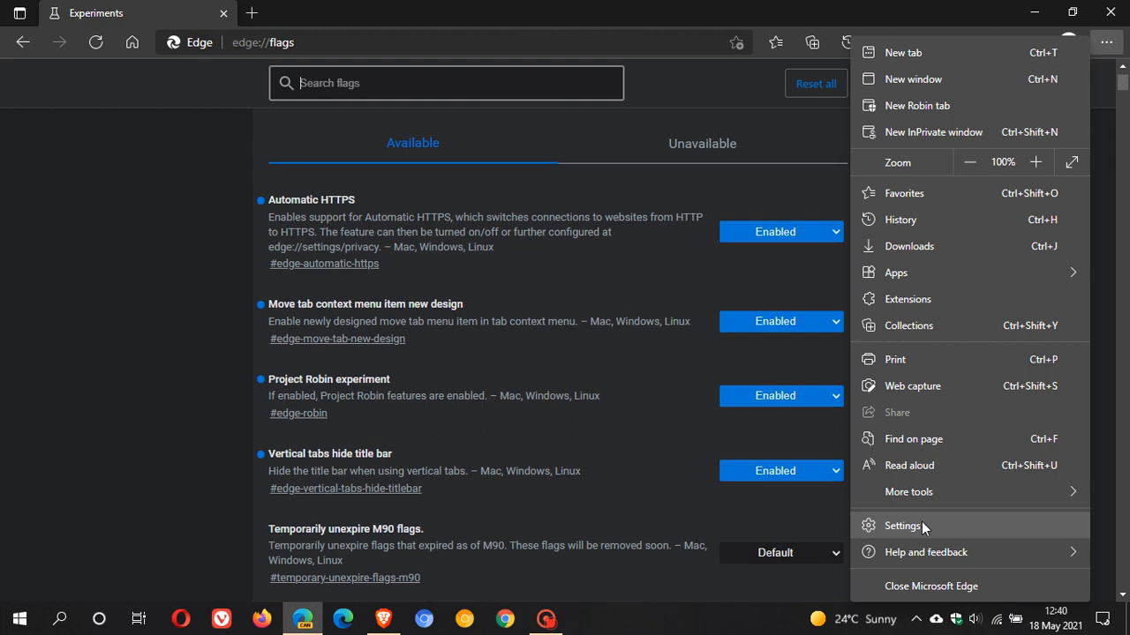
{"action": "left_click", "coordinate": [921, 521]}
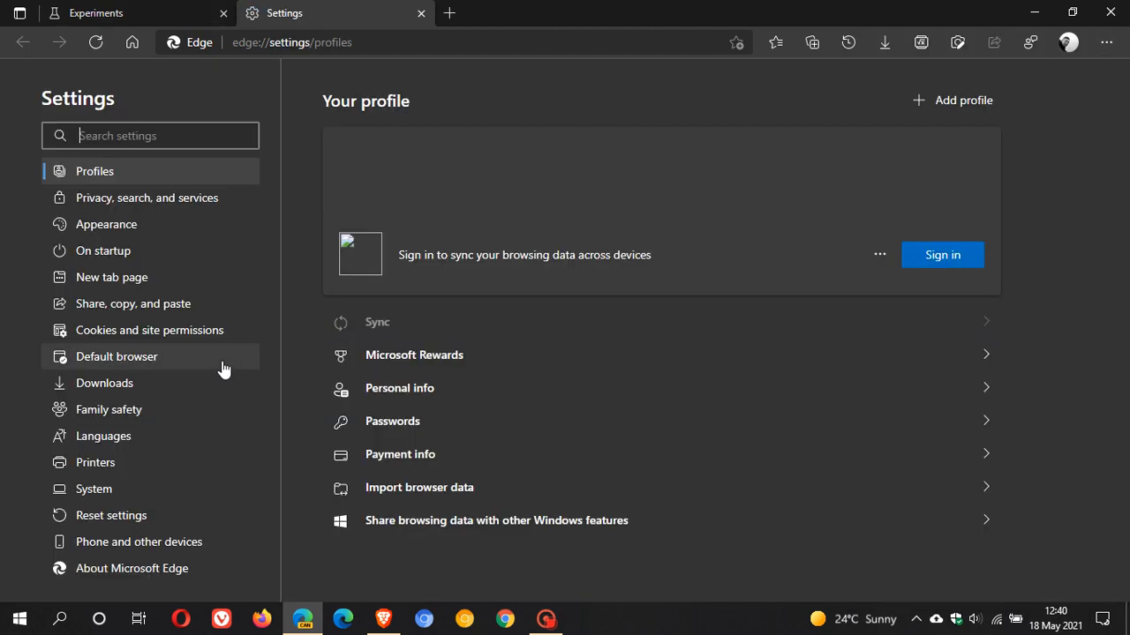
{"action": "left_click", "coordinate": [105, 224]}
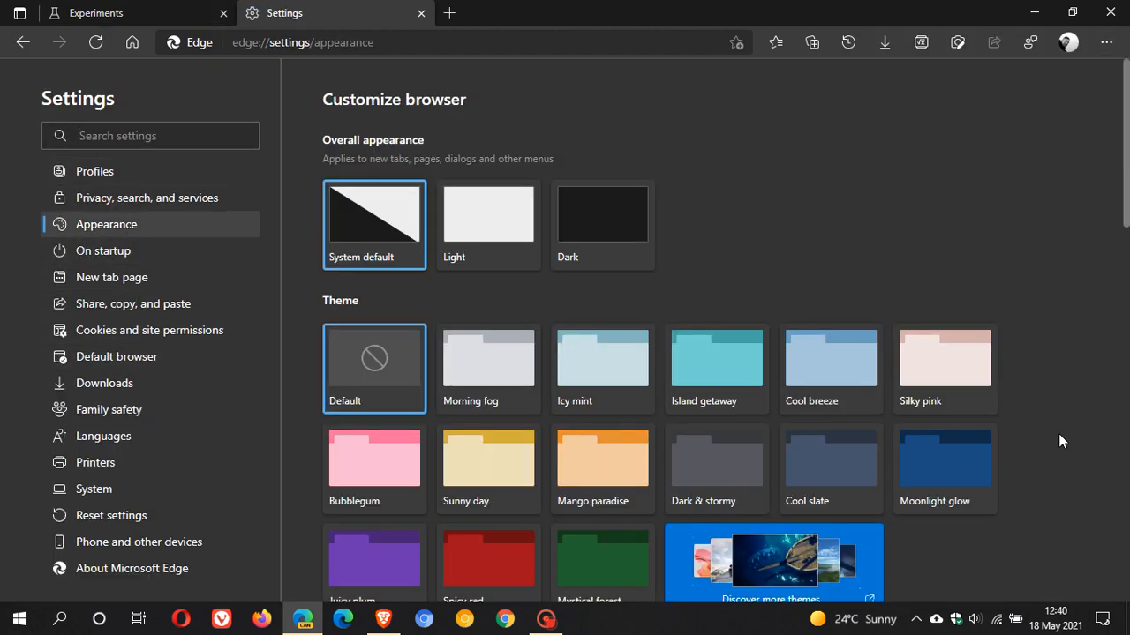
{"action": "scroll", "coordinate": [1058, 433], "scroll_direction": "down", "scroll_amount": 3}
{"action": "scroll", "coordinate": [1040, 385], "scroll_direction": "down", "scroll_amount": 2}
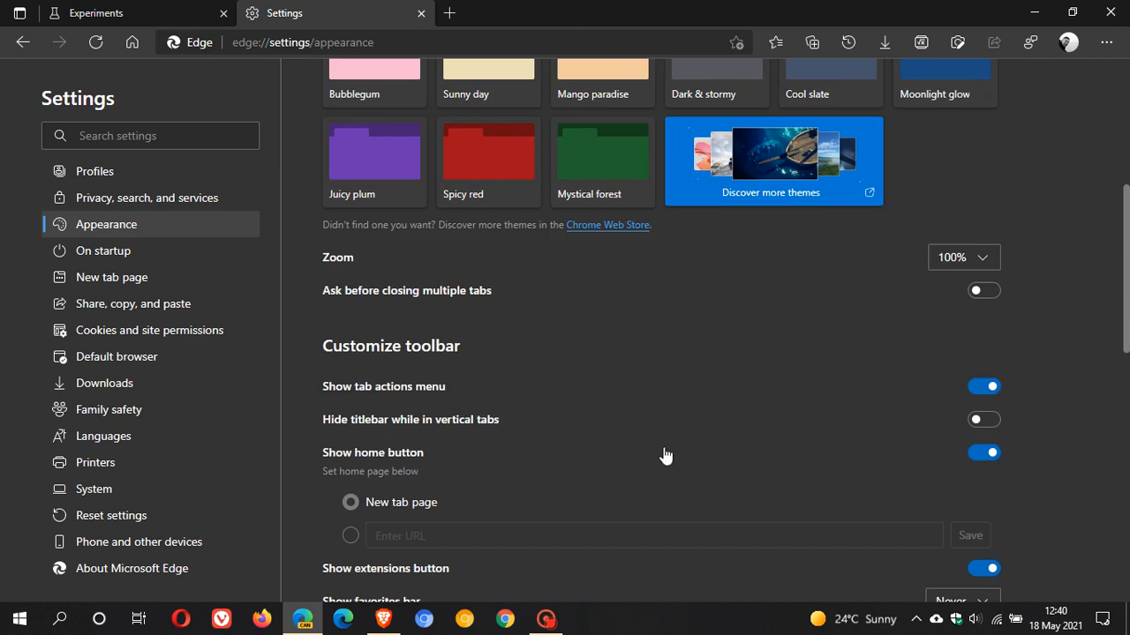
{"action": "left_click", "coordinate": [996, 421]}
- Close Settings, go to the new tab page and turn on vertical tabs with no title bar
{"action": "left_click", "coordinate": [424, 15]}
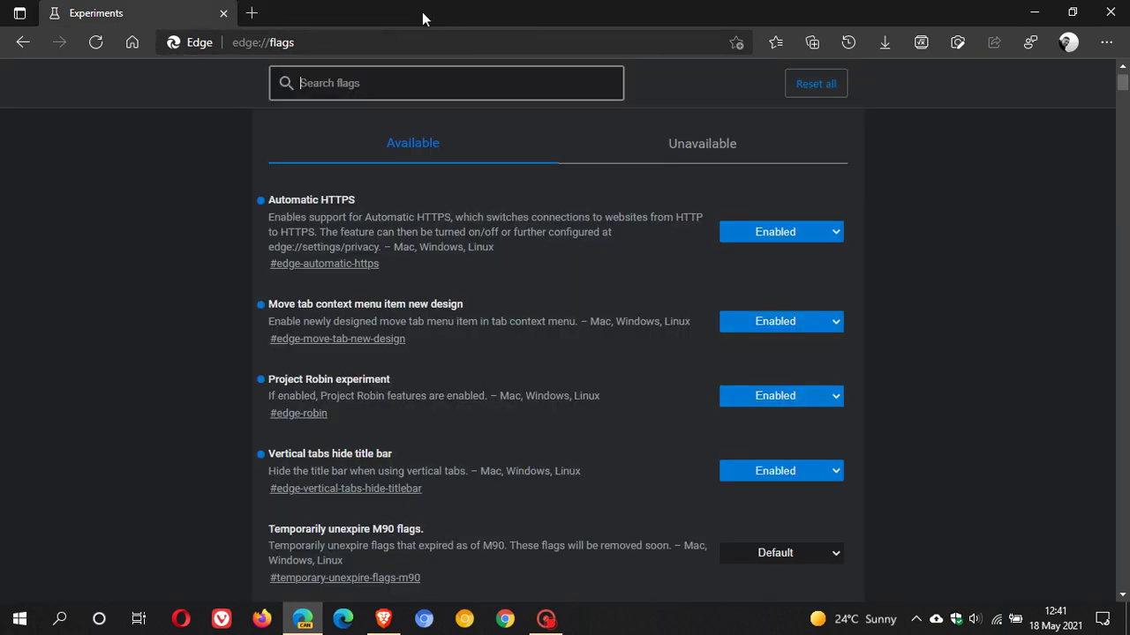
{"action": "left_click", "coordinate": [132, 42]}
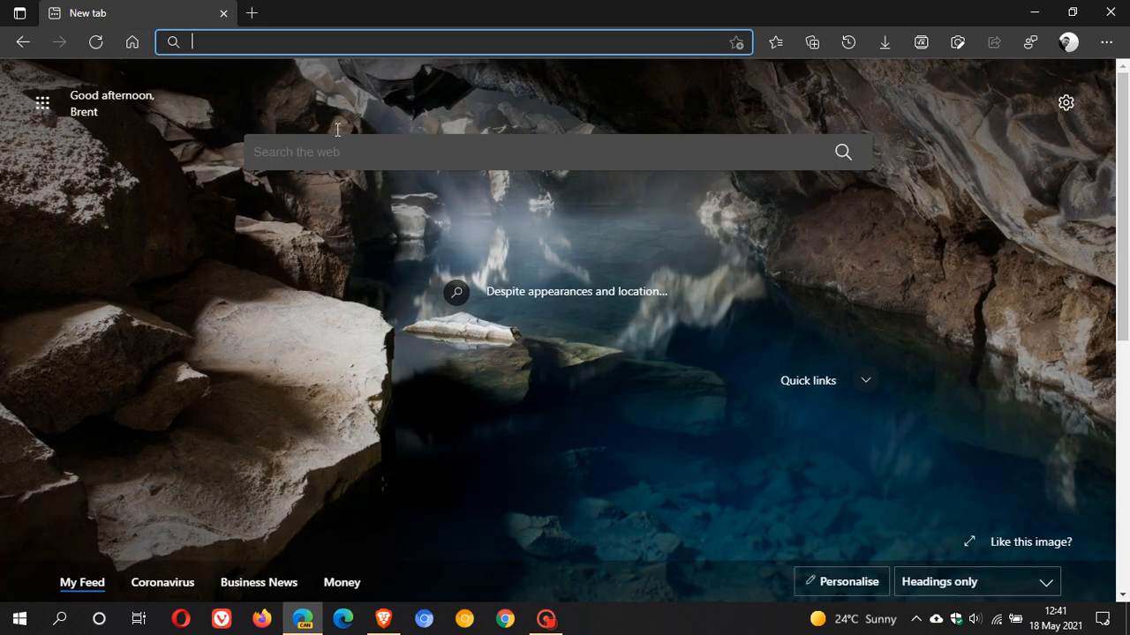
{"action": "right_click", "coordinate": [458, 16]}
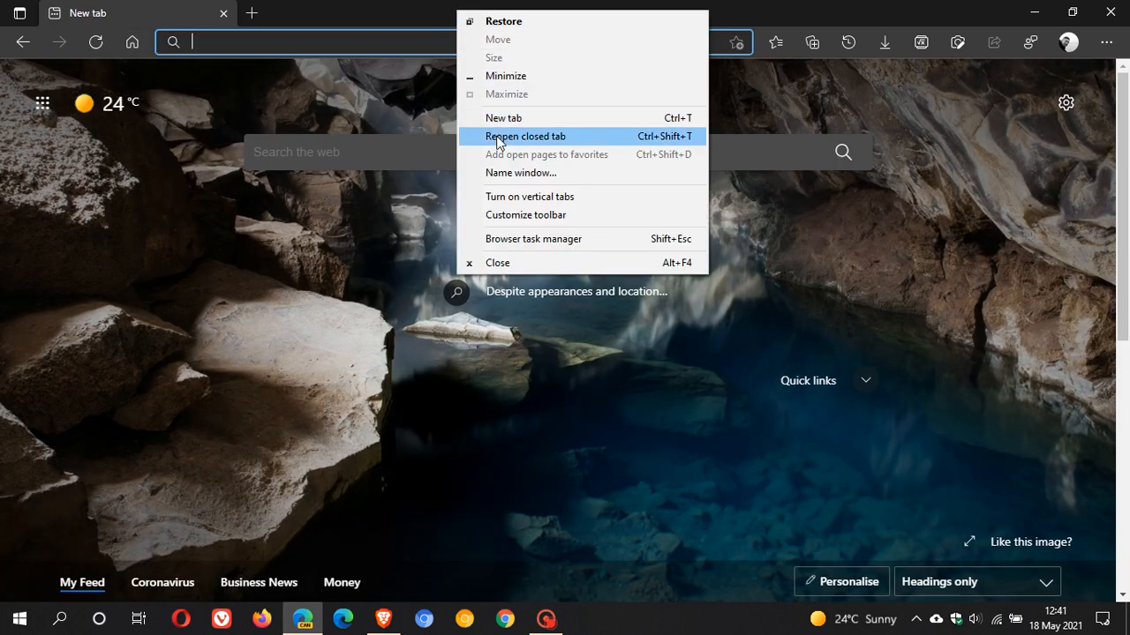
{"action": "left_click", "coordinate": [517, 198]}
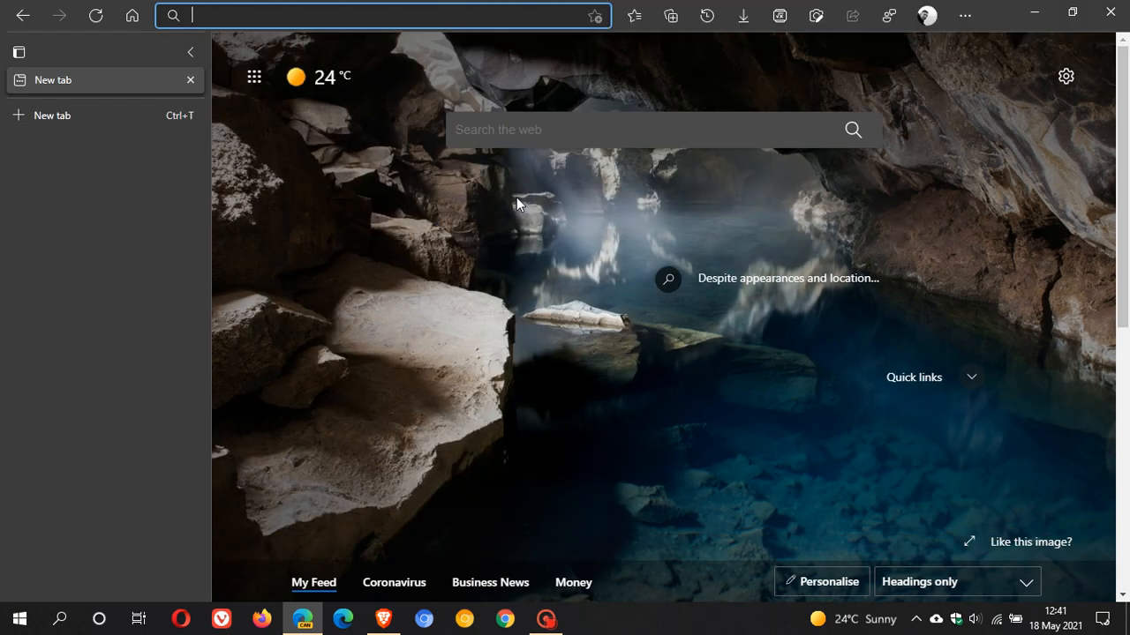